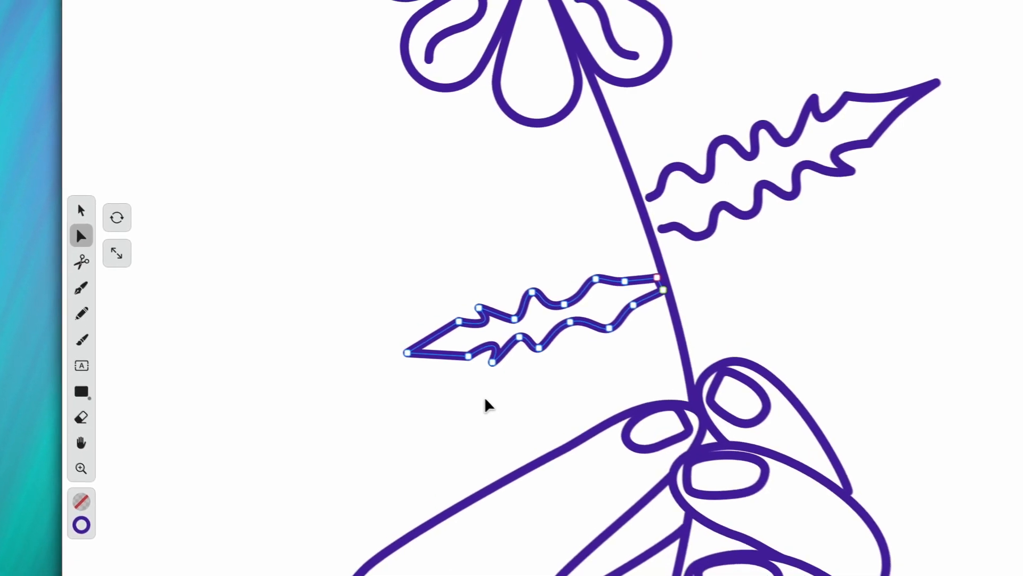
Adjust the small leaf left of the stem by moving its tip node and two lower-edge nodes slightly inward toward the stem
scroll(584, 309, up, 3)
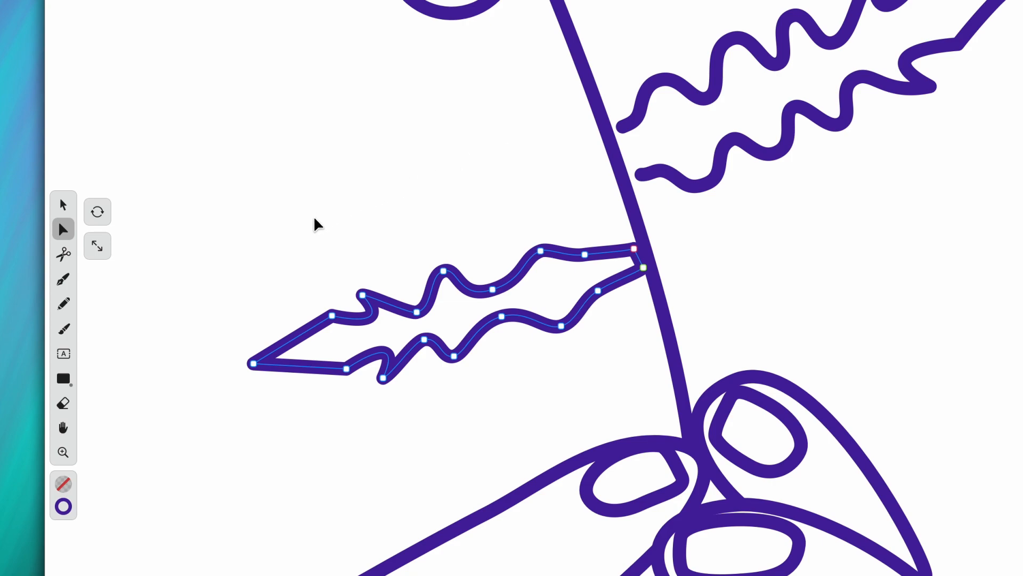
mouse_move(253, 364)
mouse_down()
mouse_move(221, 361)
mouse_move(259, 361)
mouse_up()
drag(458, 351, 466, 356)
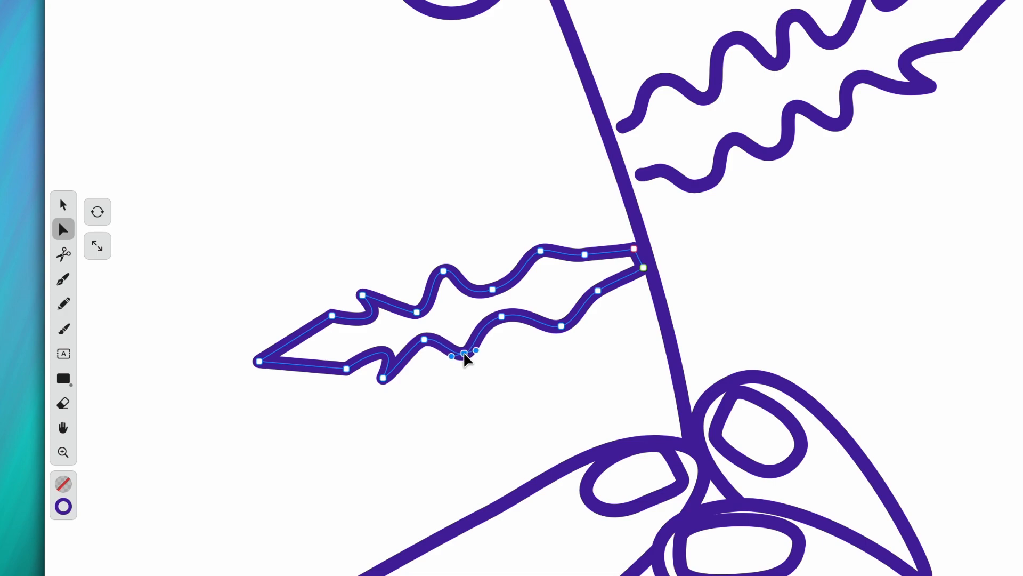
drag(504, 320, 537, 310)
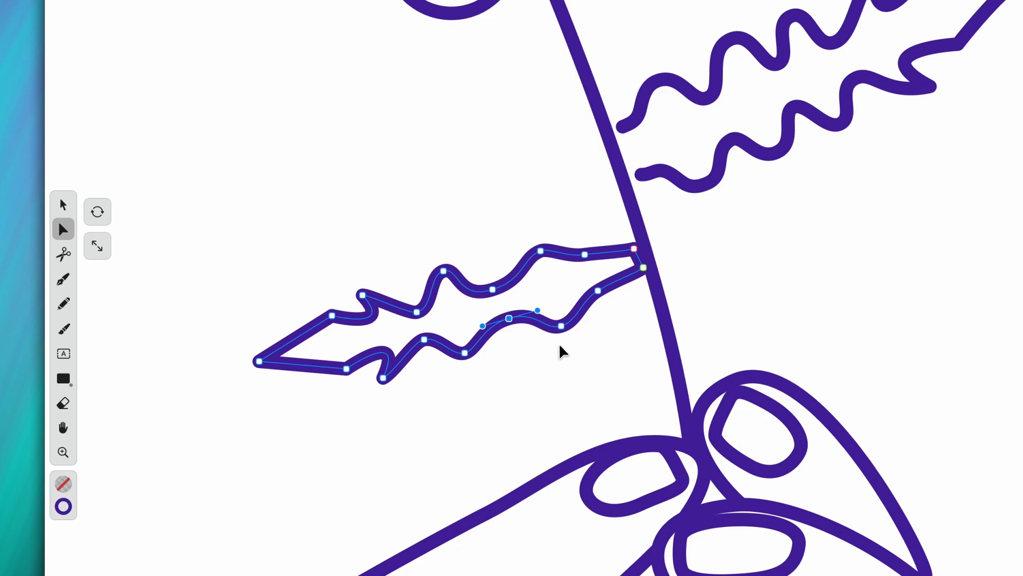
Close the open path of the large leaf right of the stem between its two end nodes
key(space)
drag(816, 182, 630, 374)
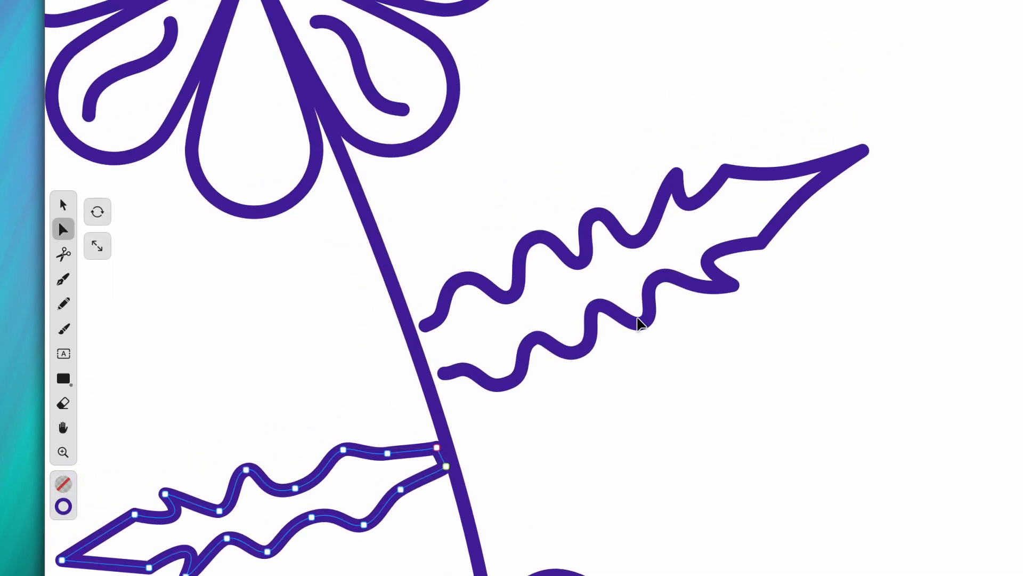
click(643, 322)
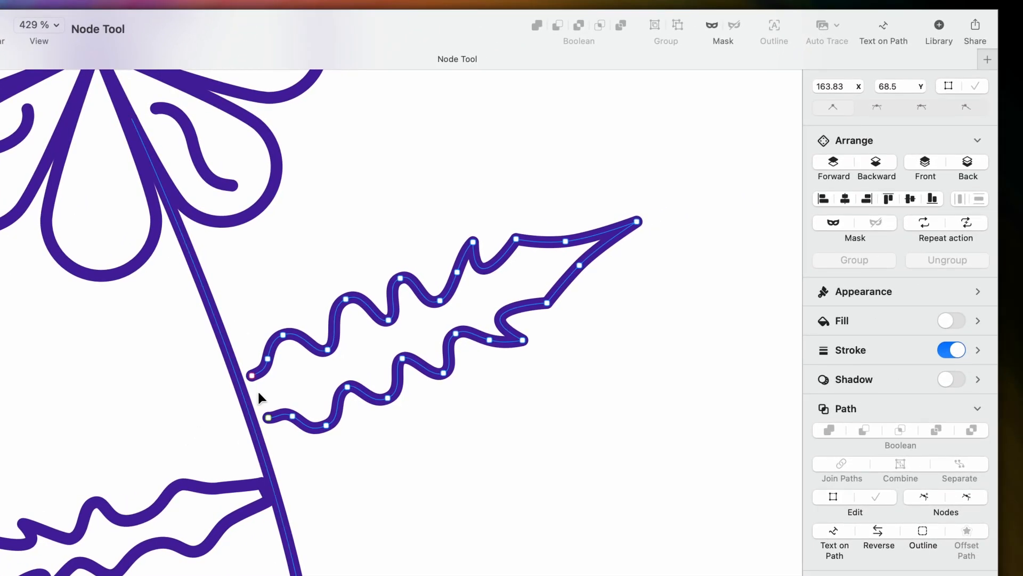
click(253, 375)
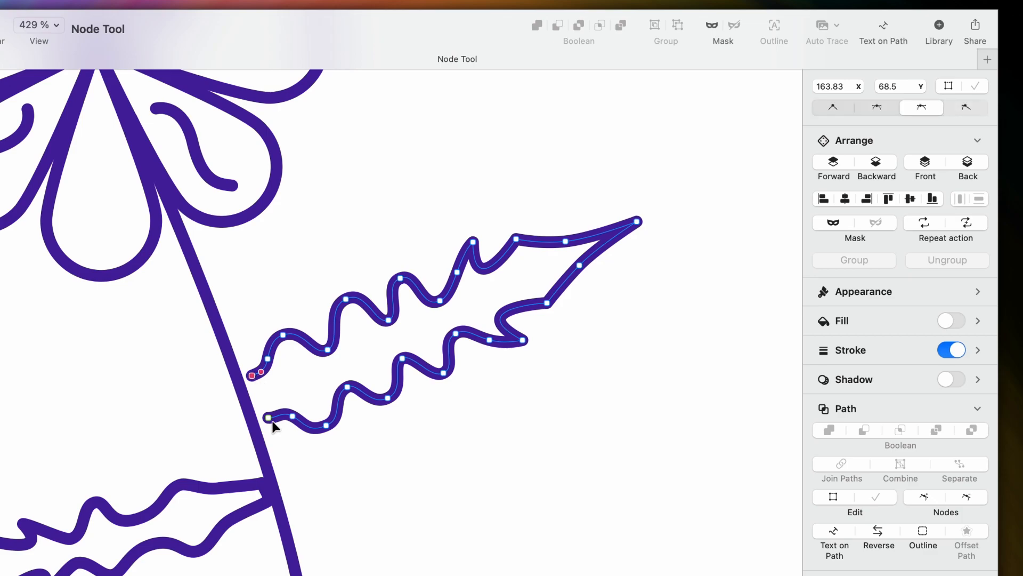
click(949, 85)
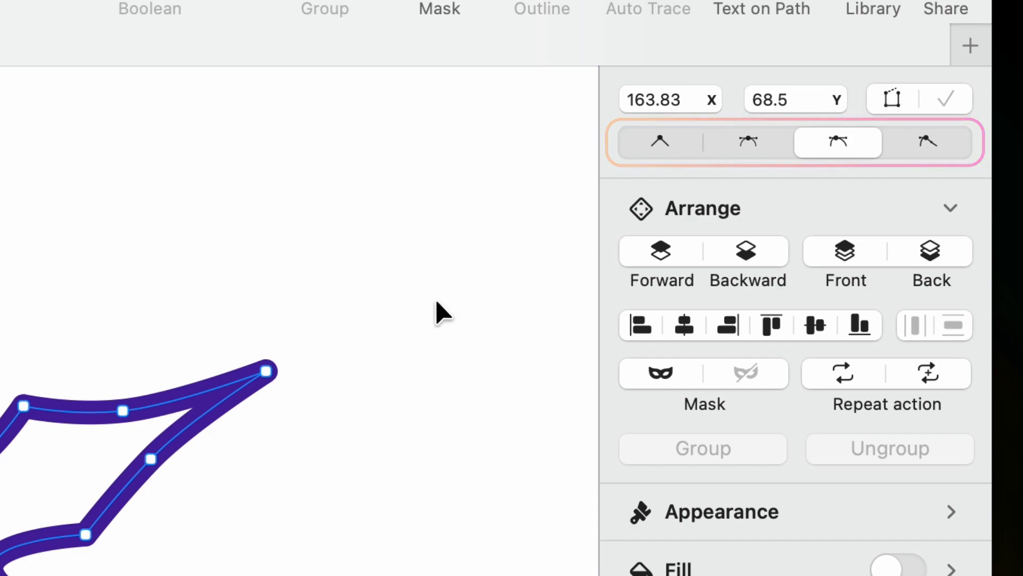
Move the right leaf's tip node outward and try rounding it with longer mirrored handles before returning it to a single node
click(266, 372)
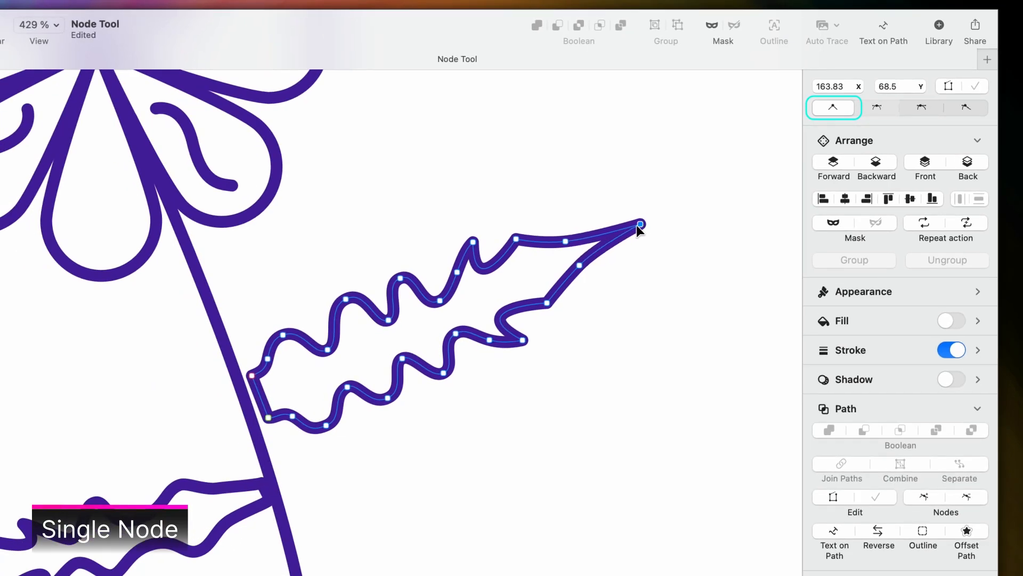
drag(651, 221, 651, 220)
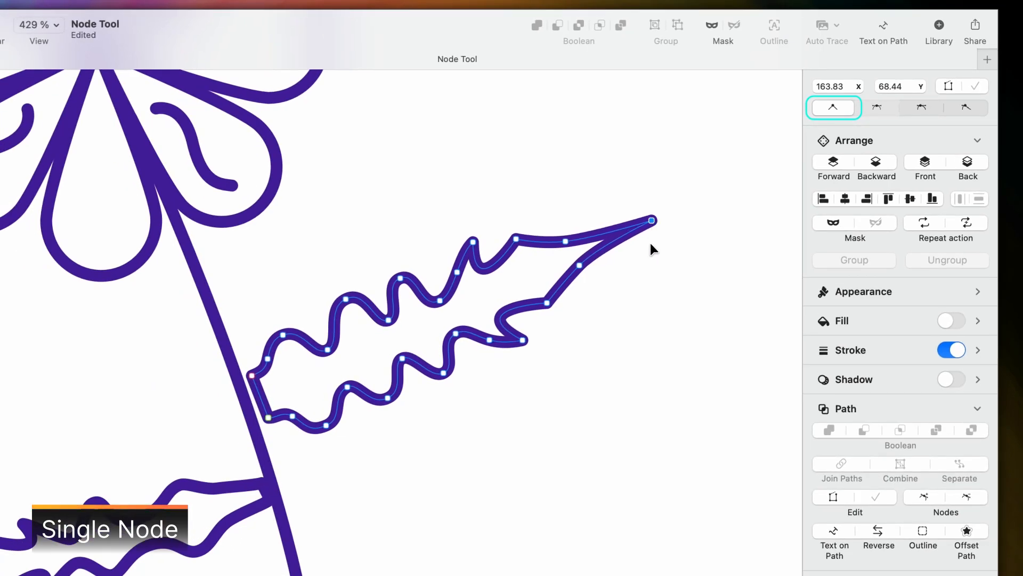
click(875, 109)
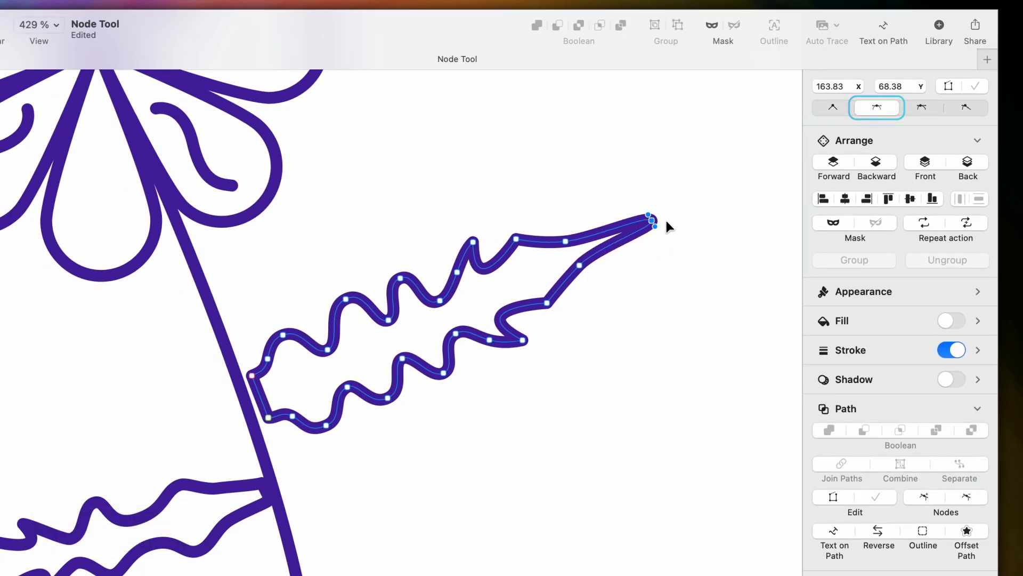
drag(656, 228, 664, 242)
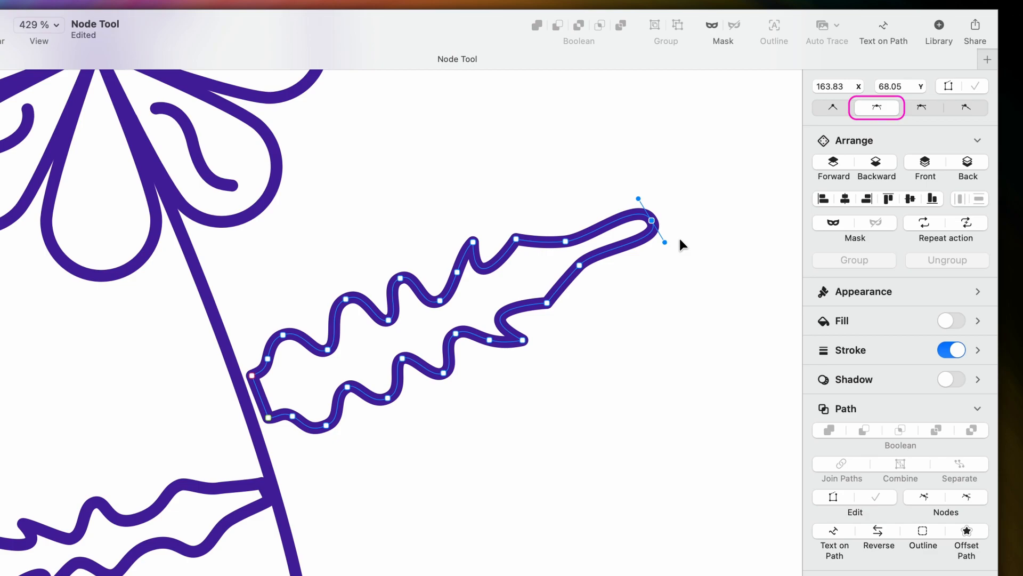
double_click(651, 220)
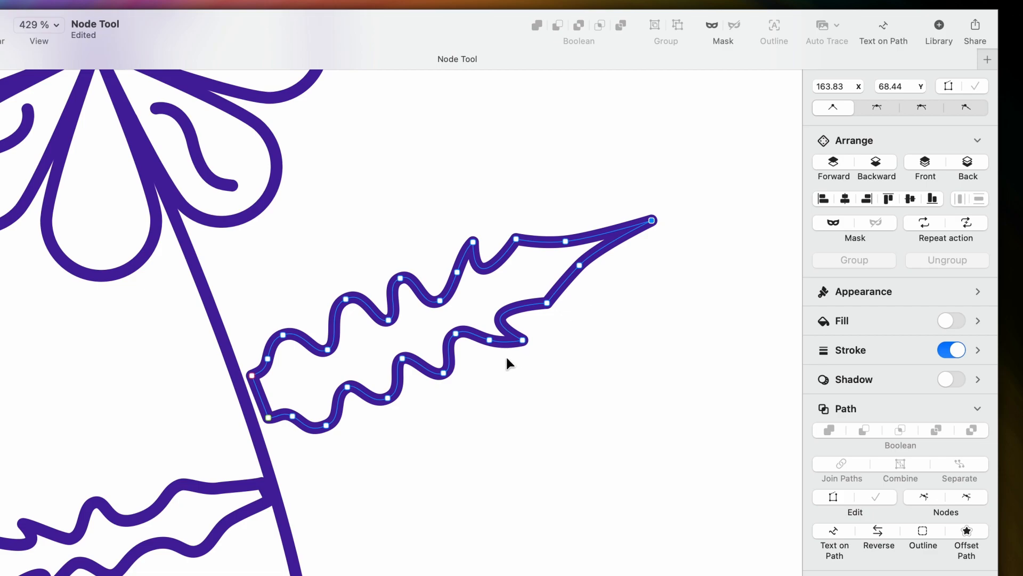
Reshape two wave curves on the right leaf's lower edge by adjusting the handles of their bottom nodes
click(444, 373)
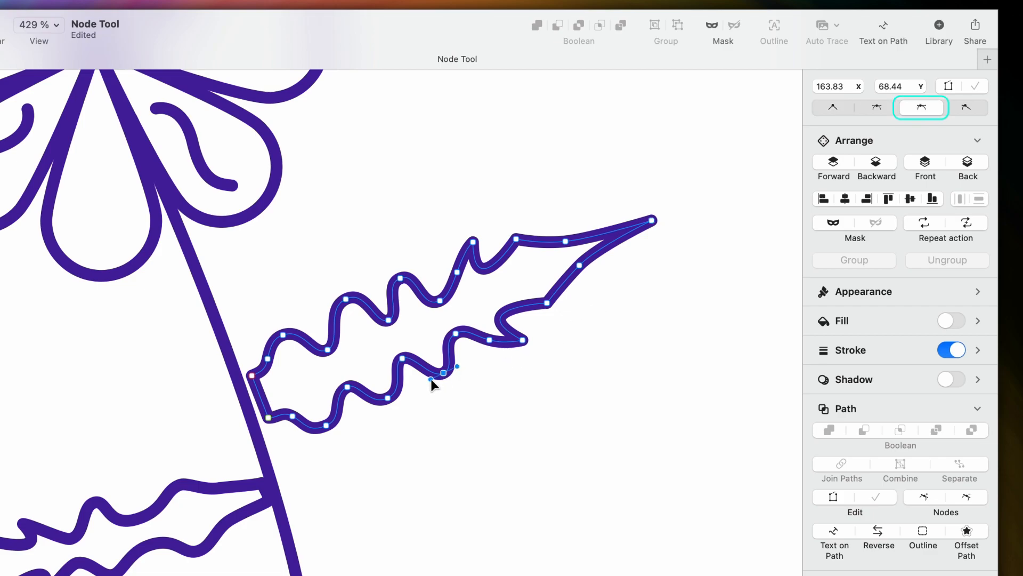
drag(430, 379, 465, 364)
click(388, 398)
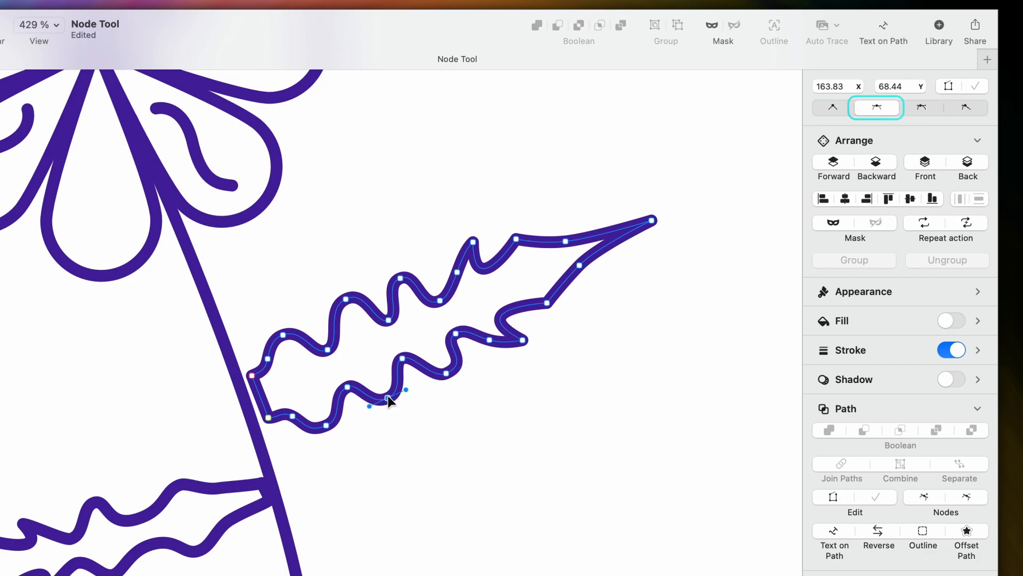
mouse_move(369, 405)
mouse_down()
mouse_move(353, 409)
mouse_move(370, 406)
mouse_up()
Reshape the right leaf's lower spike and the neighboring wave by moving the spike node outward and adjusting both nodes' handles
click(523, 340)
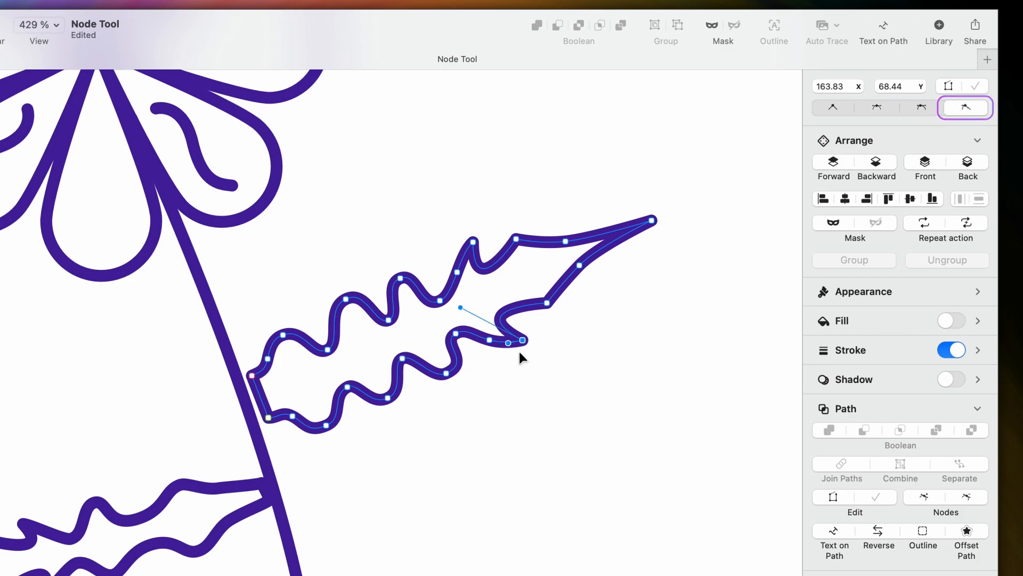
drag(523, 340, 536, 340)
mouse_move(474, 308)
mouse_down()
mouse_move(503, 283)
mouse_move(481, 293)
mouse_move(494, 322)
mouse_move(472, 299)
mouse_up()
drag(520, 342, 520, 355)
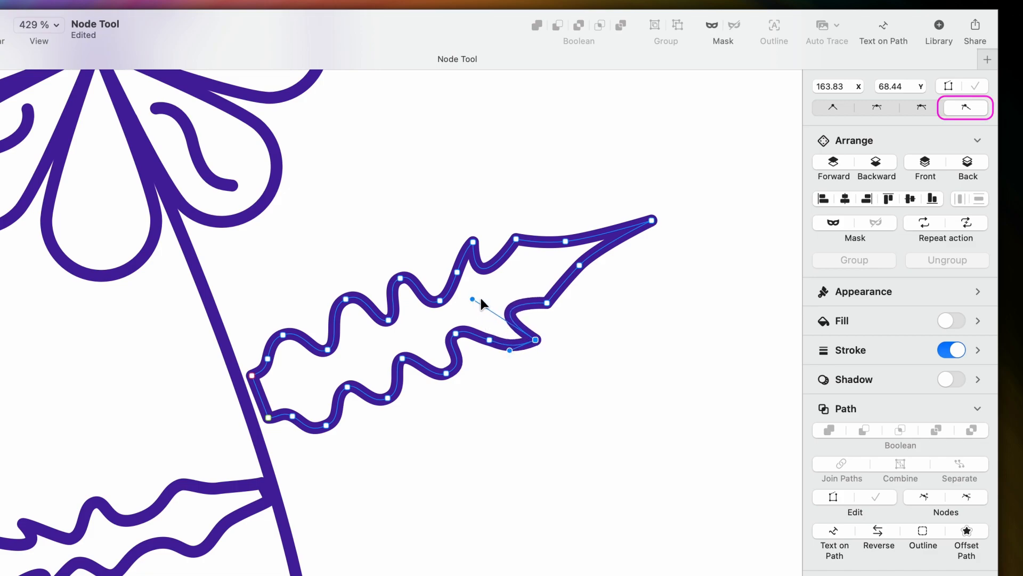
mouse_move(472, 299)
mouse_down()
mouse_move(426, 288)
mouse_move(459, 310)
mouse_up()
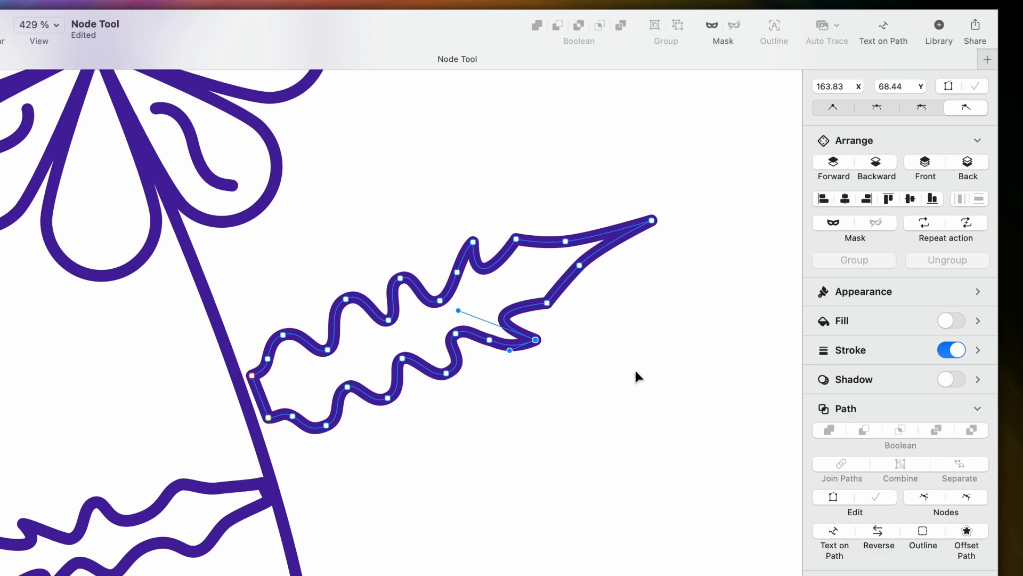
click(448, 373)
drag(447, 374, 472, 367)
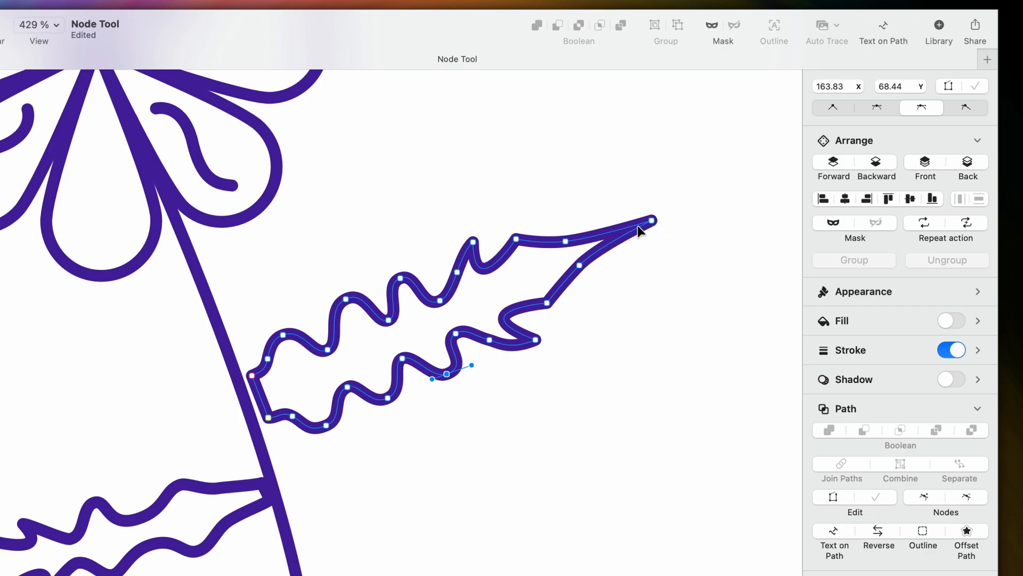
Delete the tip node of the right leaf
click(651, 221)
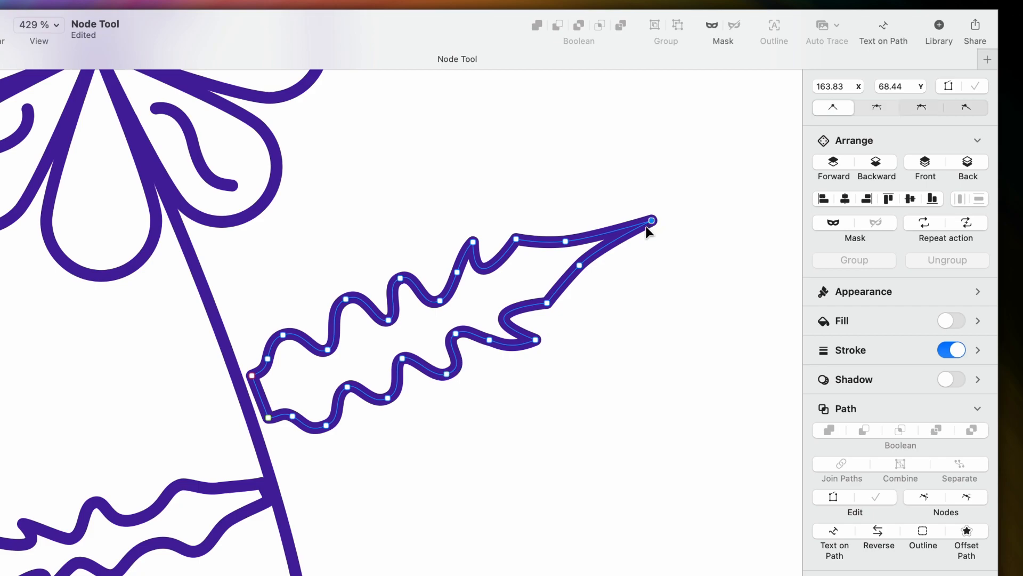
right_click(652, 227)
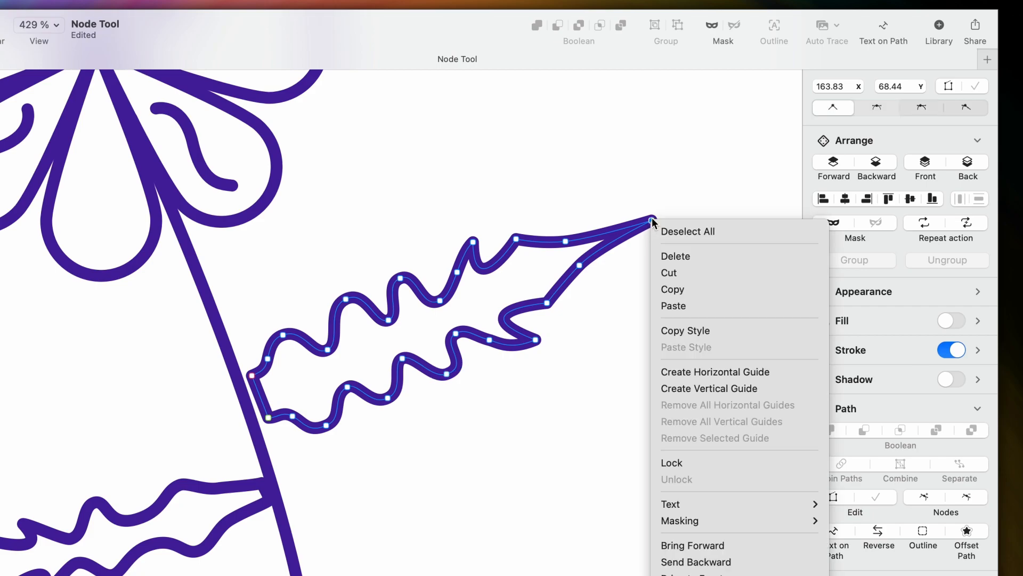
click(692, 260)
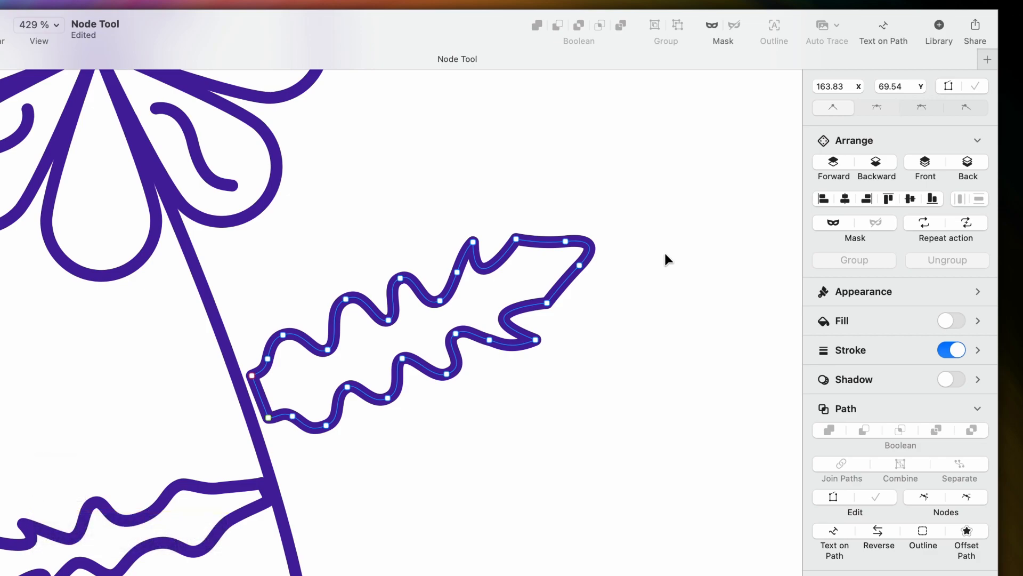
Delete the four nodes around the right leaf's outer end and pull a new node outward from the remaining curve
click(516, 238)
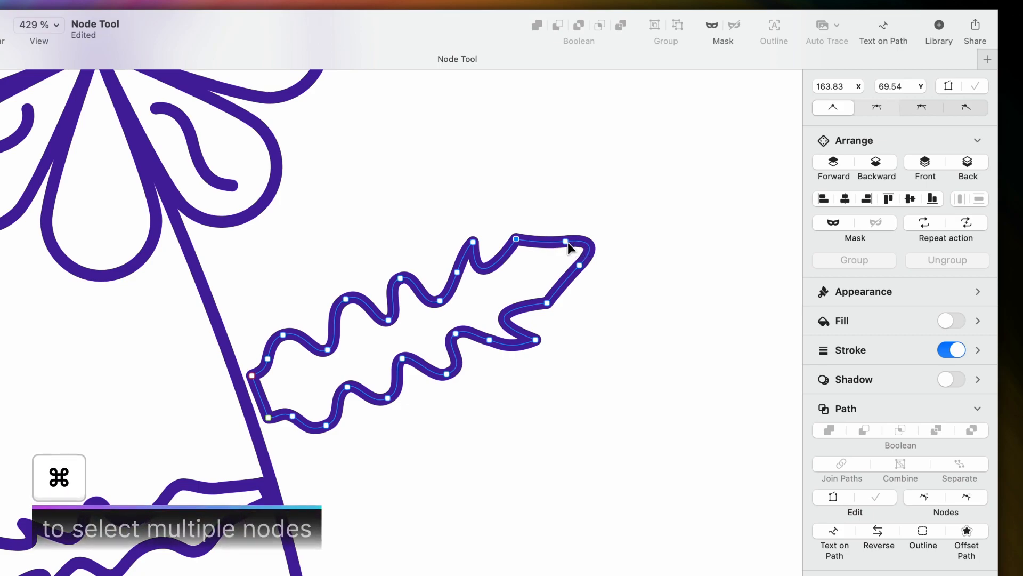
super+click(566, 242)
super+click(579, 265)
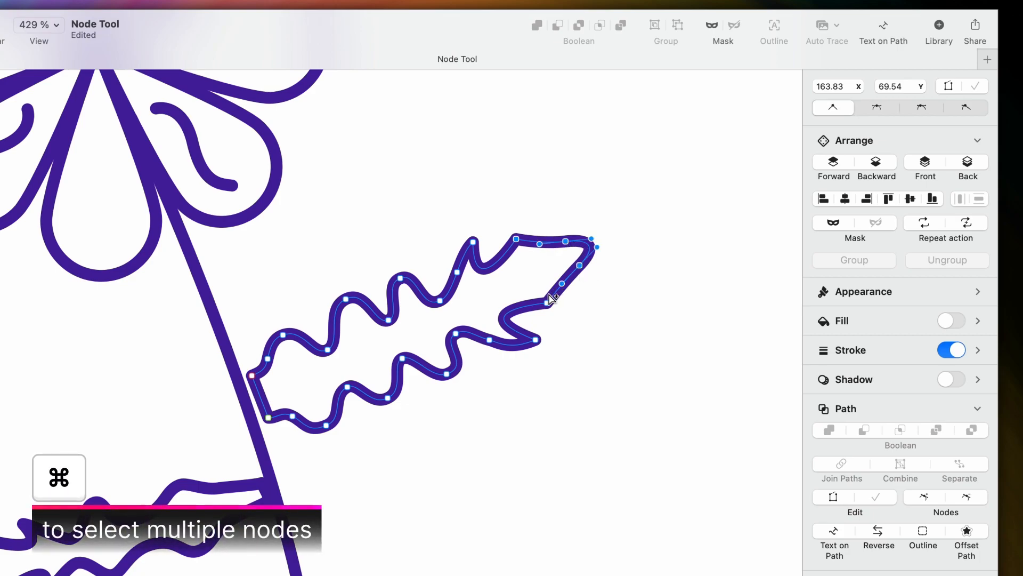
key(BackSpace)
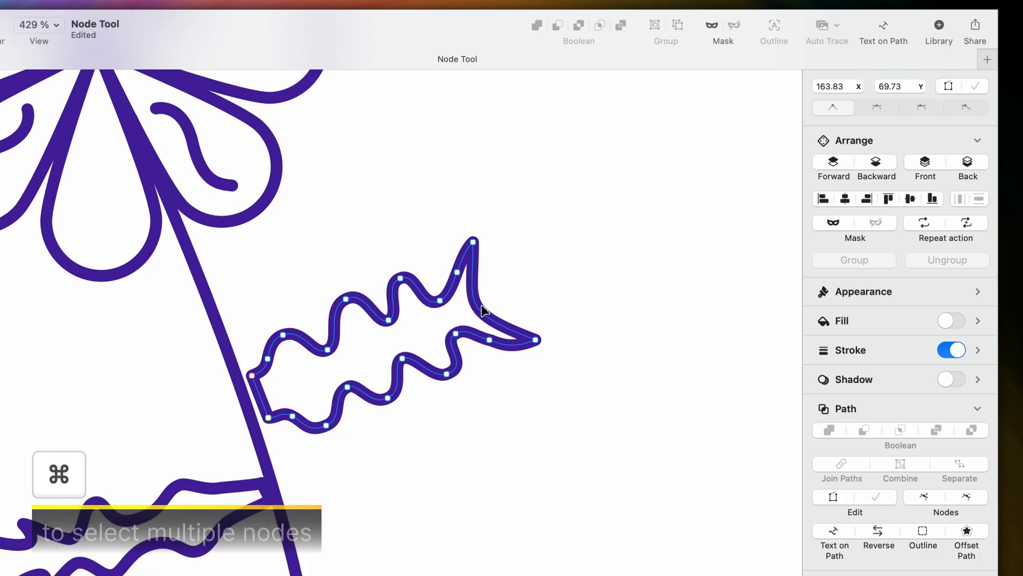
drag(478, 307, 568, 254)
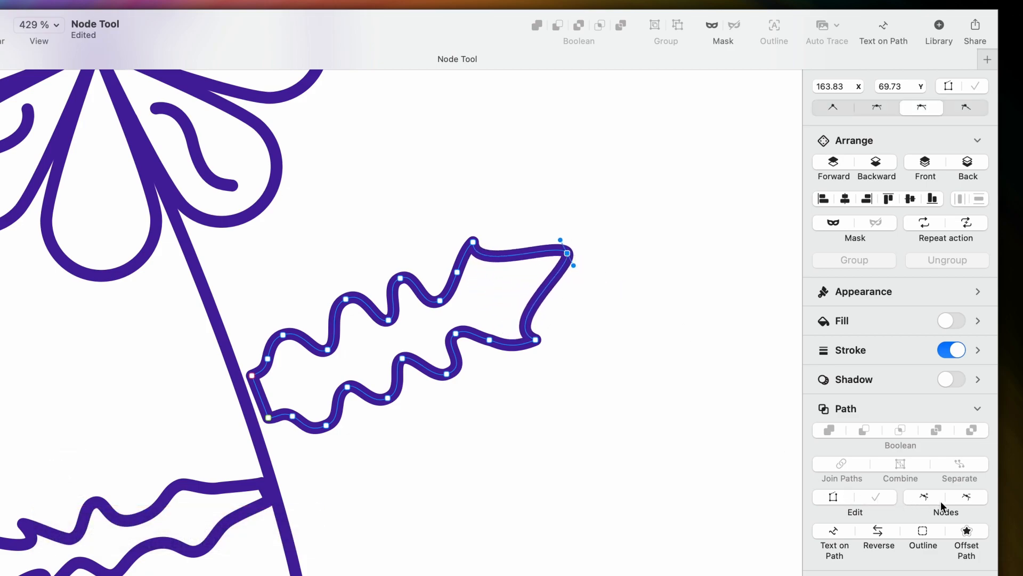
Reduce the number of nodes along the right leaf's path several times in a row
click(967, 497)
click(968, 496)
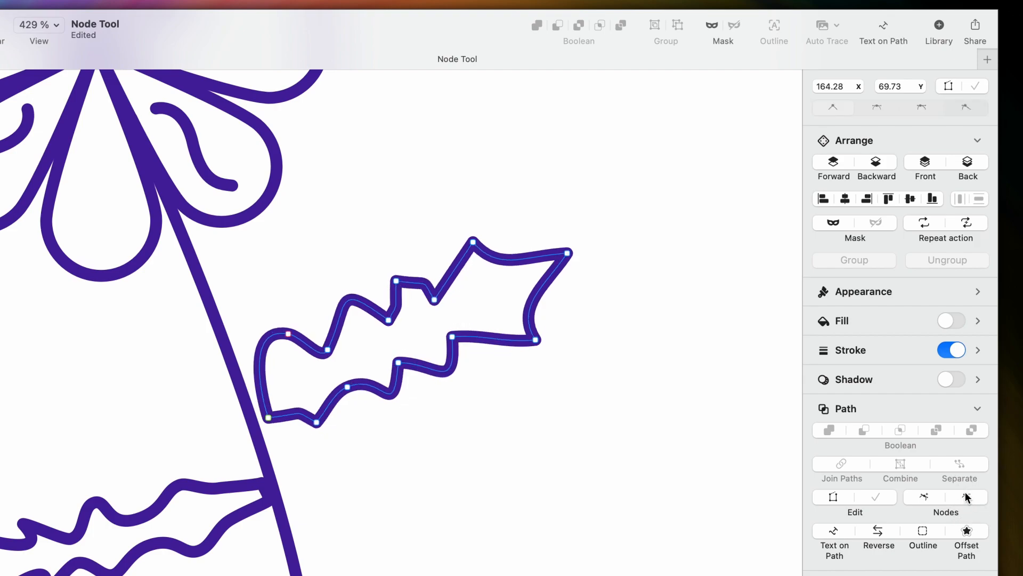
click(968, 496)
click(968, 496)
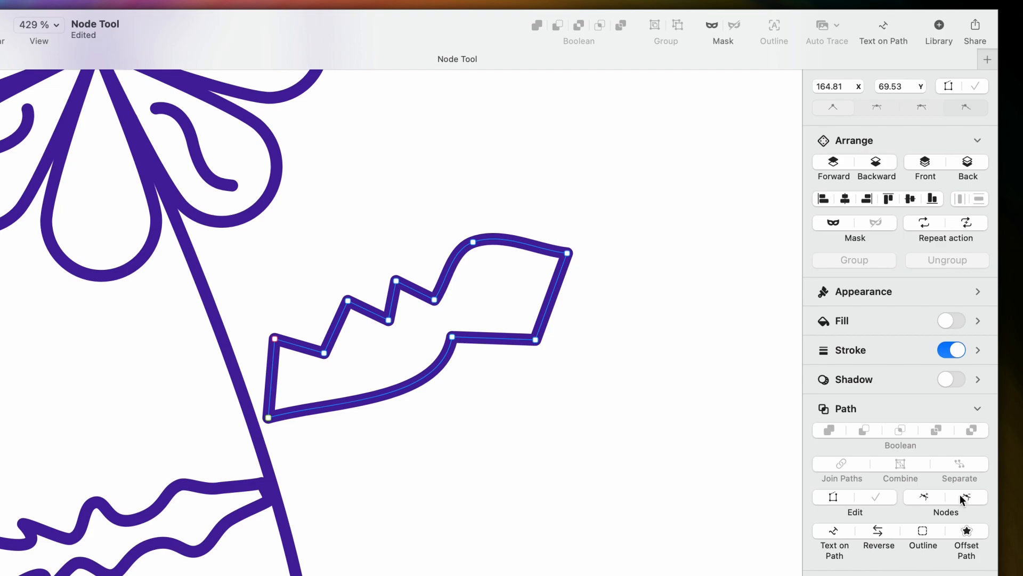
Undo the node reductions, the pulled-out node and the deletion of the four end nodes on the right leaf
key(super+z)
key(super+z)
key(super+z)
key(super+z)
key(super+z)
key(super+z)
key(super+z)
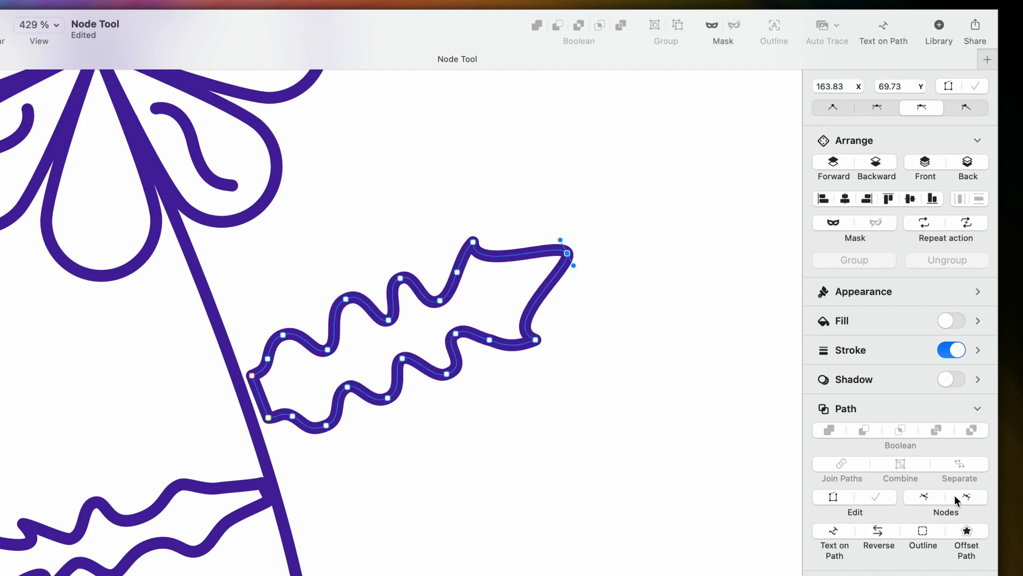
key(super+z)
key(super+z)
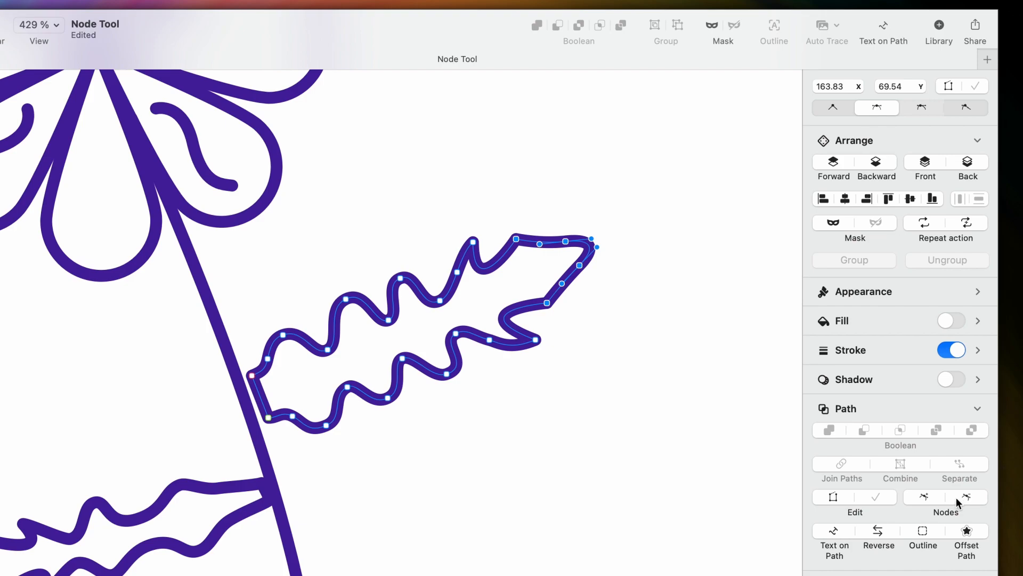
Add nodes between the existing ones along the right leaf's path and move several edge nodes to make the outline more jagged
click(925, 497)
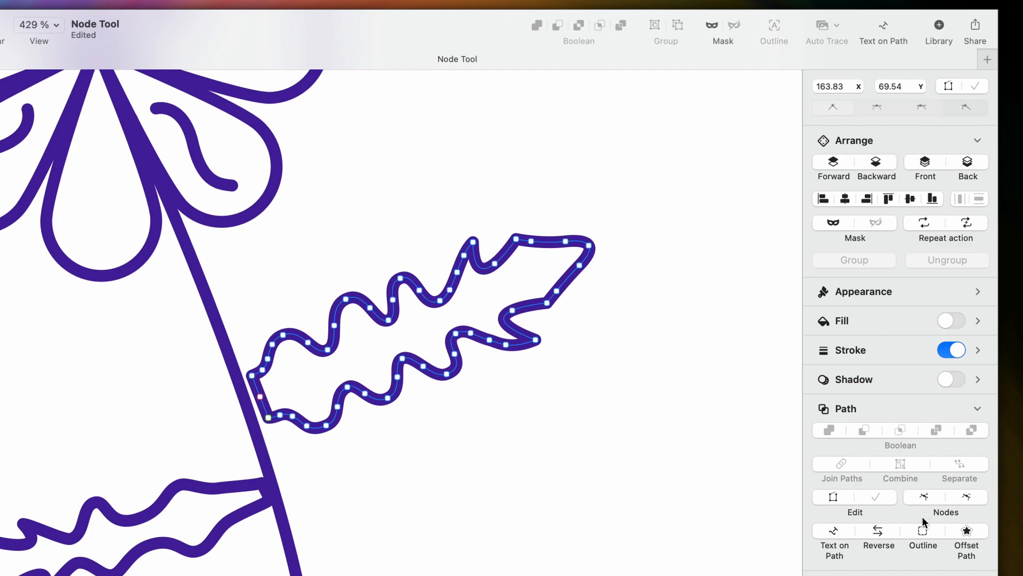
click(327, 425)
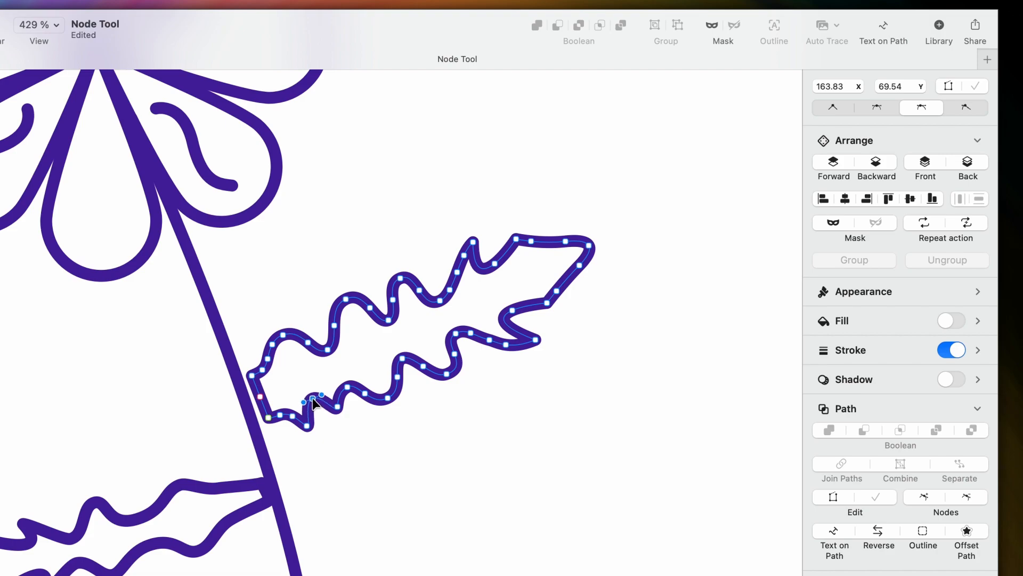
drag(284, 336, 290, 355)
drag(347, 299, 366, 336)
drag(388, 397, 375, 371)
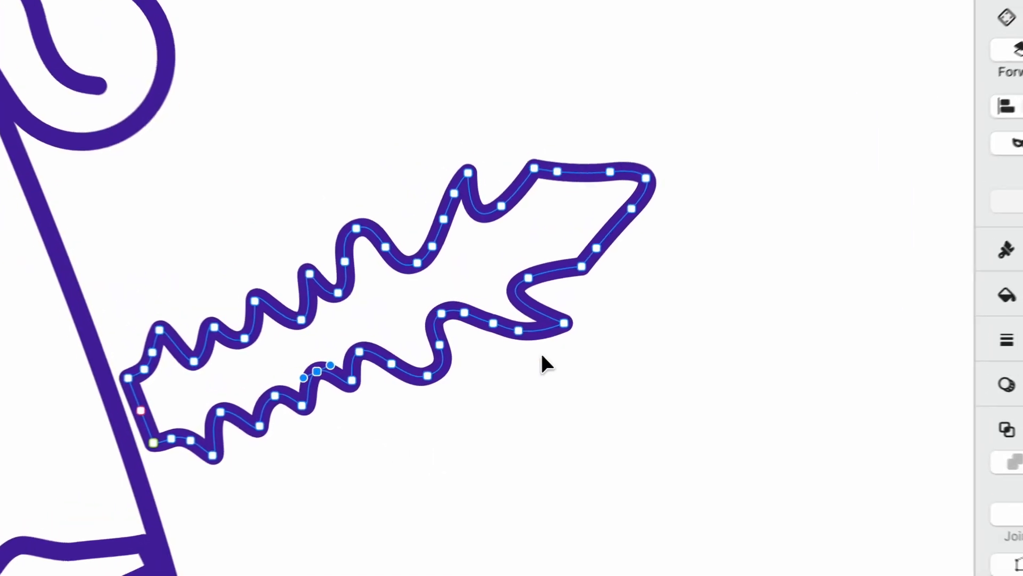
drag(563, 263, 589, 293)
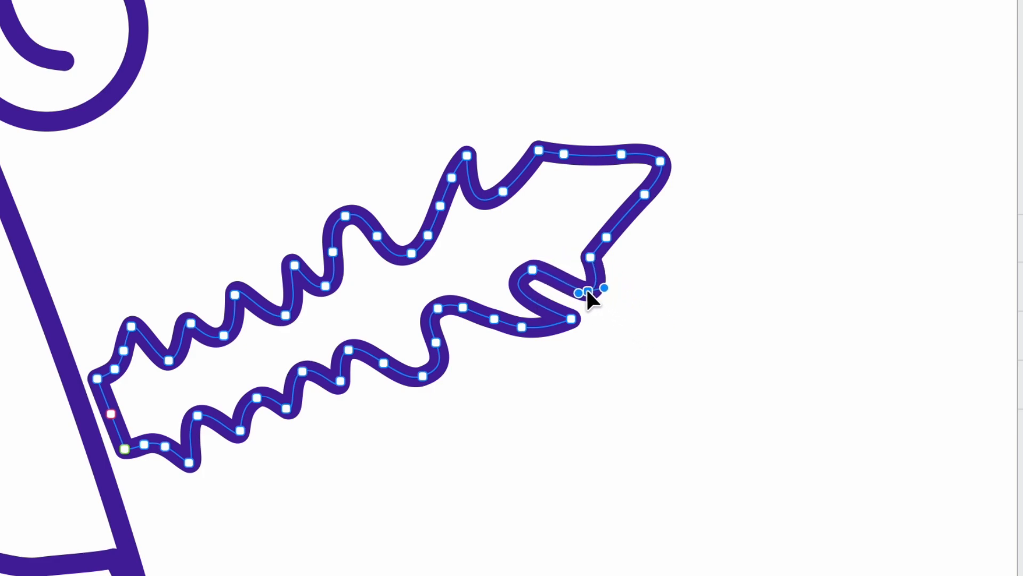